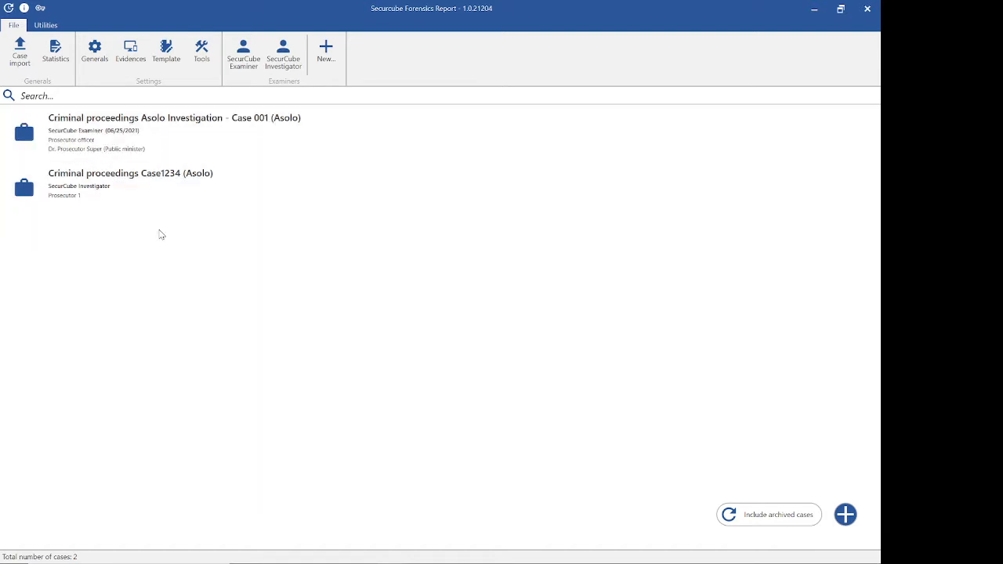
Step: Open the general settings in full size and review the system settings, autocomplete lists and the new document type form
click(96, 52)
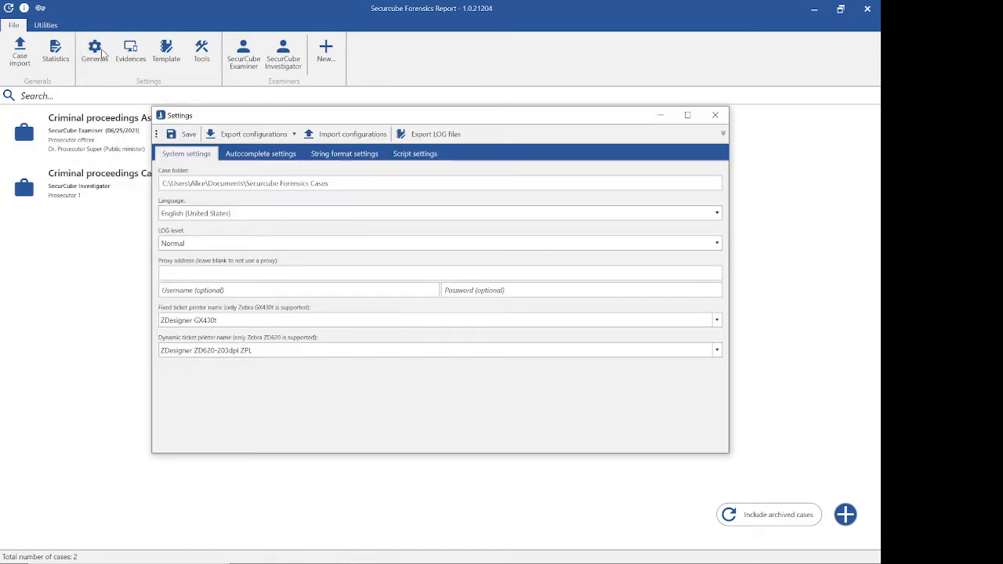
click(687, 116)
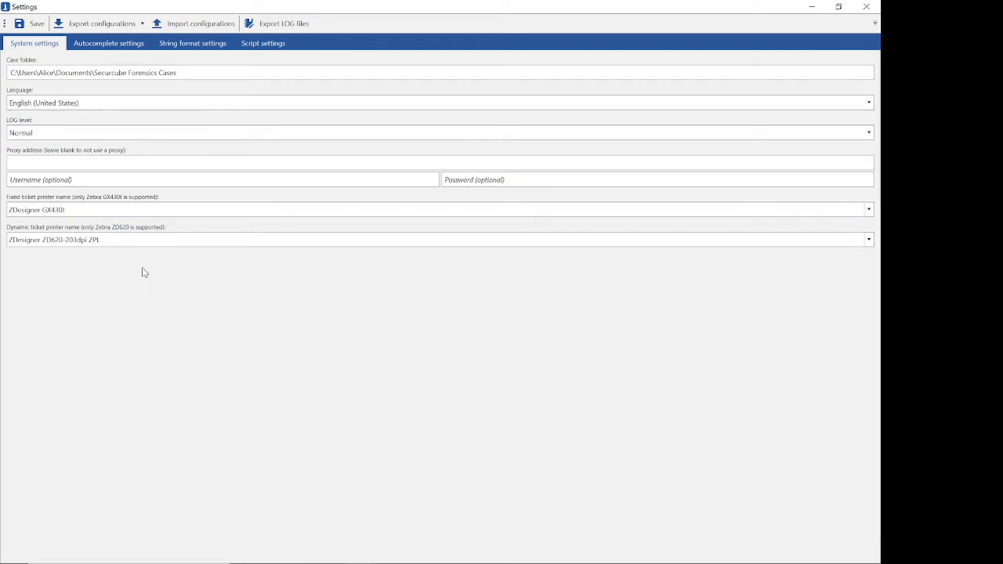
click(101, 52)
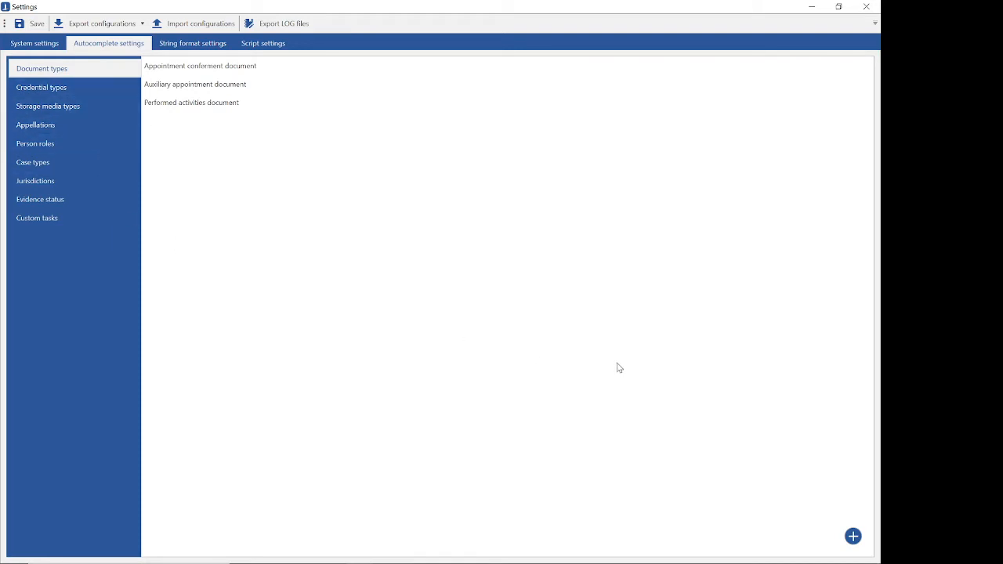
click(852, 538)
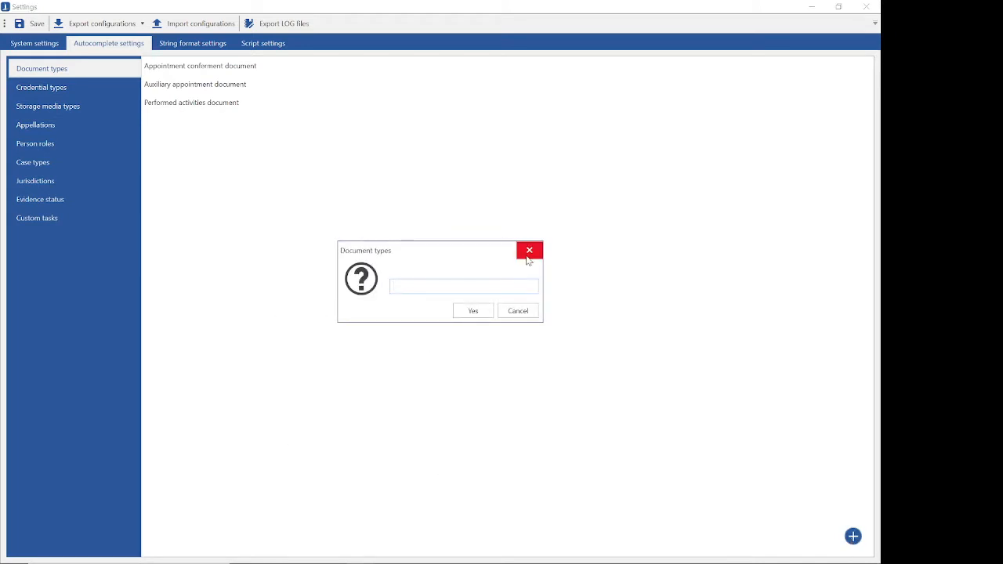
click(529, 250)
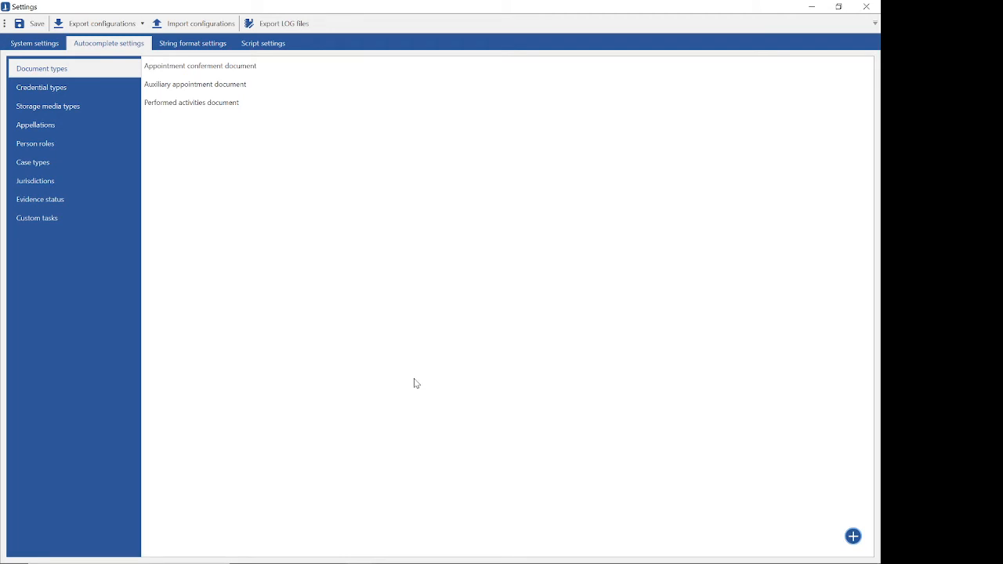
Step: Review the string format settings for case names, persons, extractions and storage media
click(189, 44)
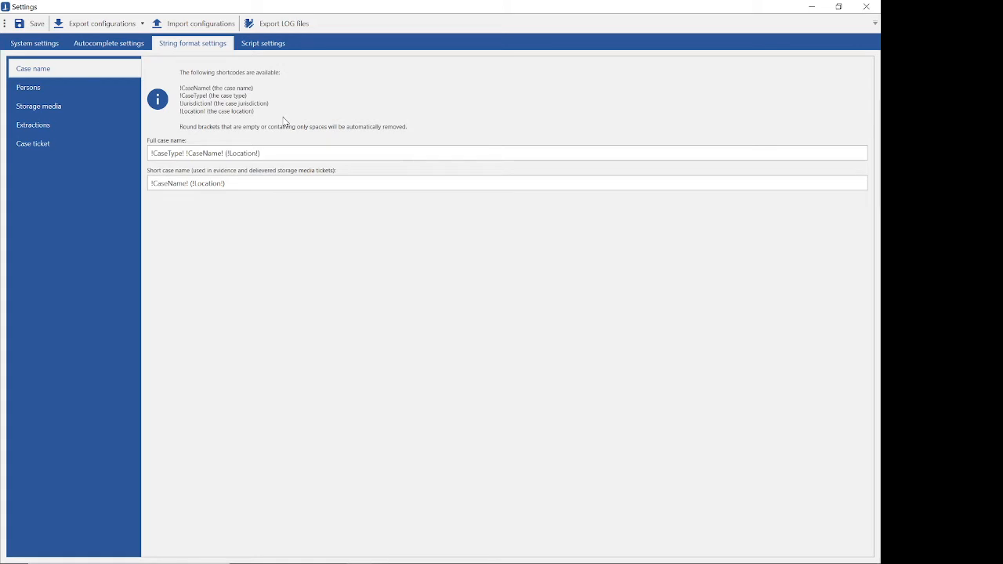
click(45, 89)
click(50, 125)
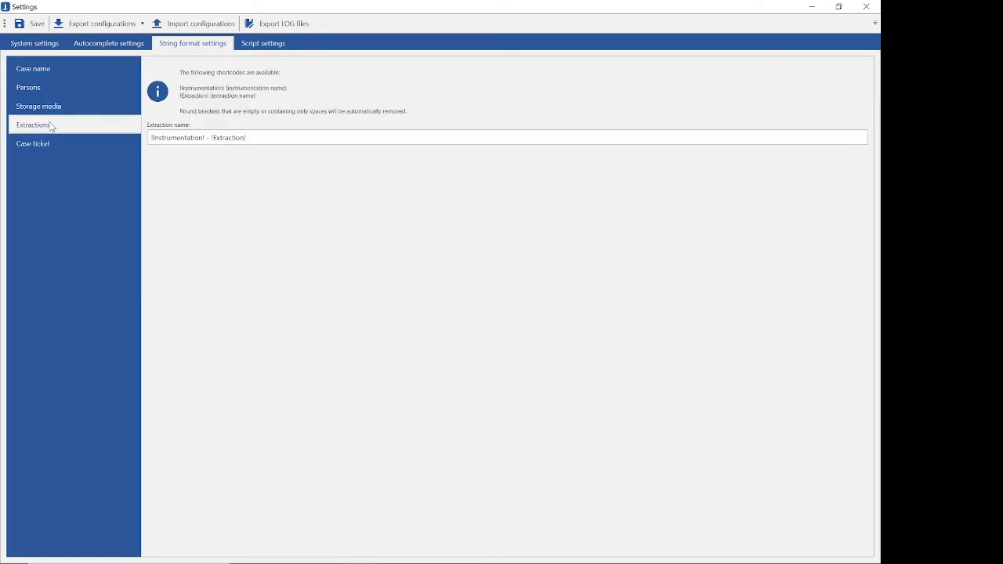
click(50, 109)
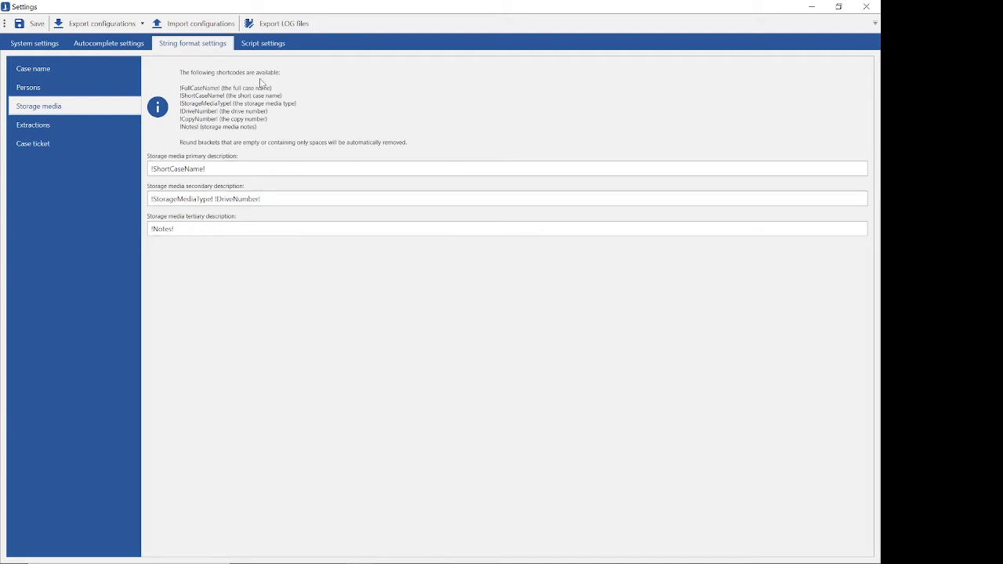
Step: Check the script settings and the exportable configuration types, and close the general settings
click(263, 45)
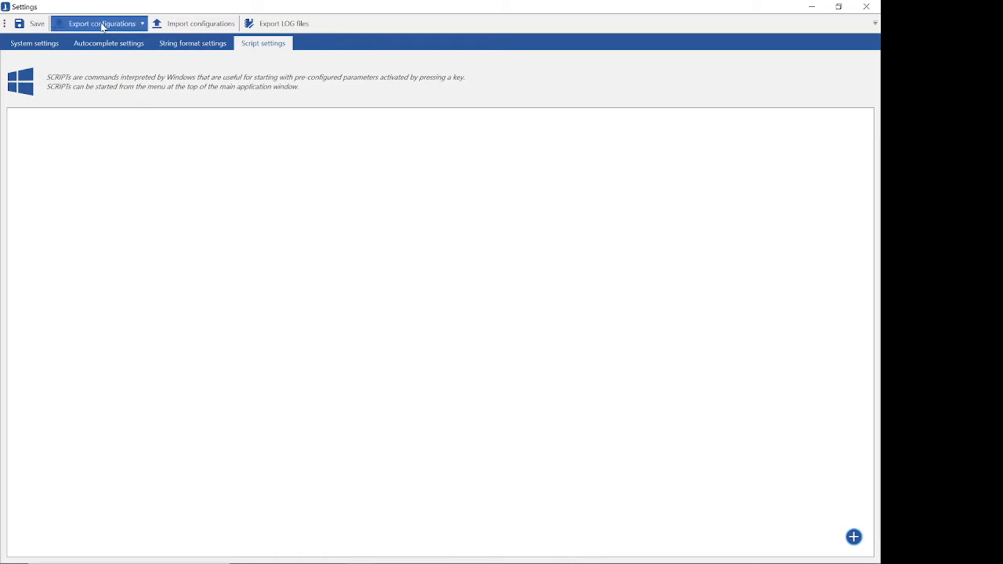
click(130, 26)
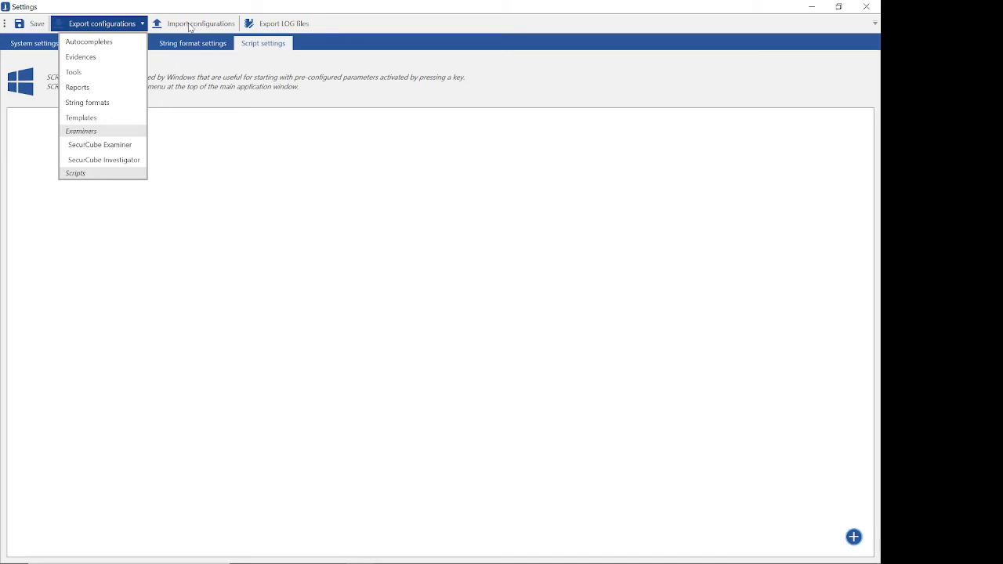
click(192, 64)
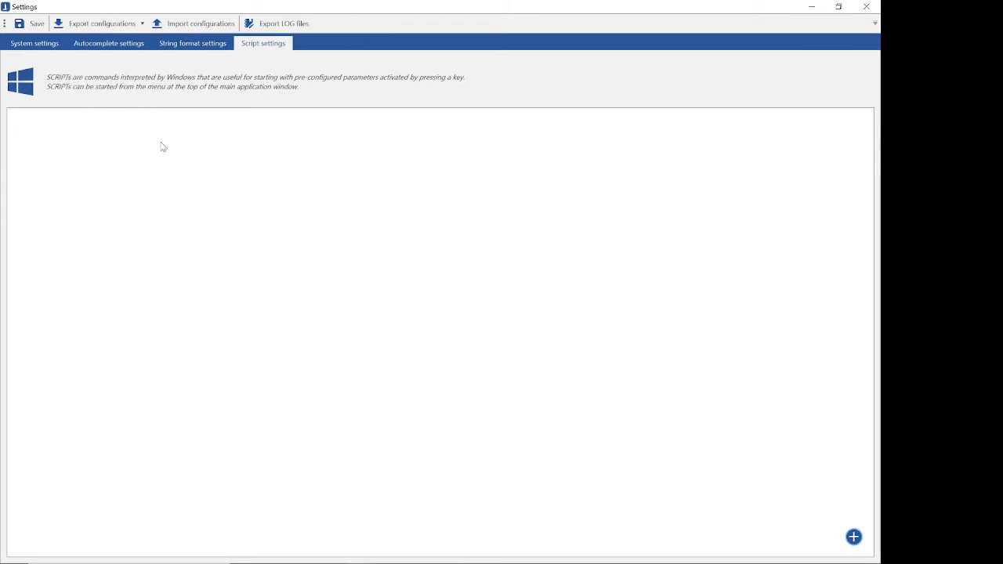
click(866, 8)
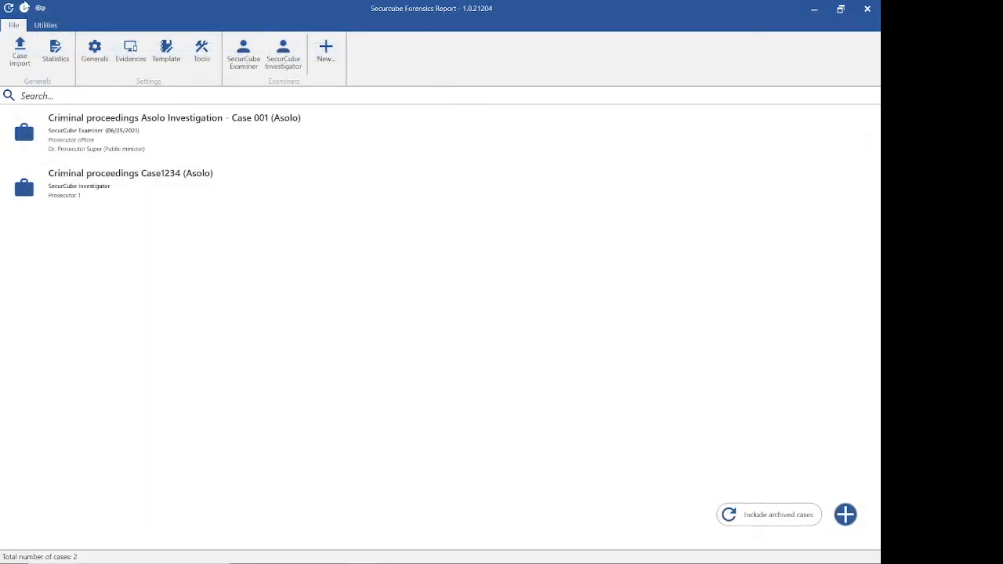
Step: Open the evidence settings in full size and add a new evidence type named "gun"
click(131, 68)
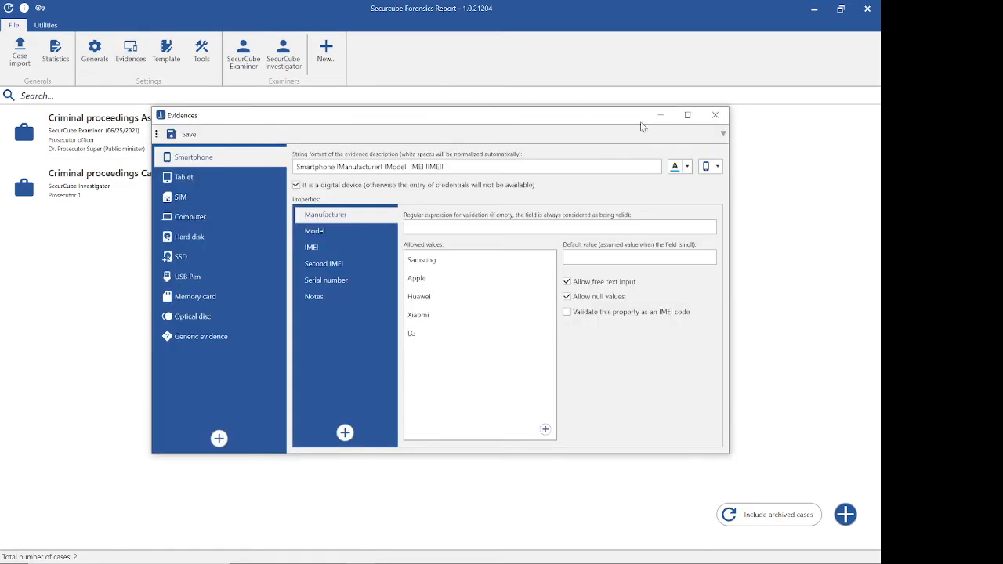
click(693, 118)
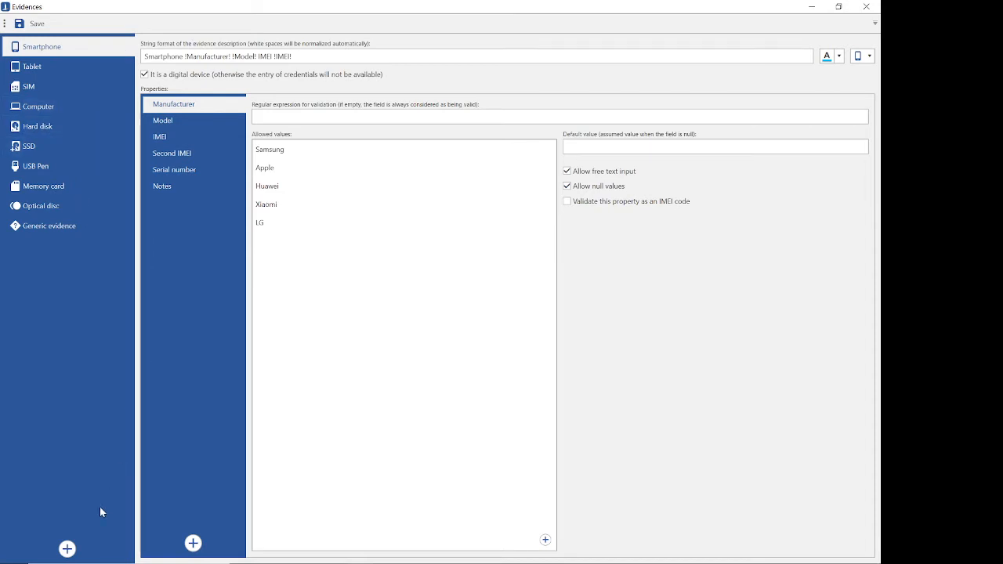
click(67, 549)
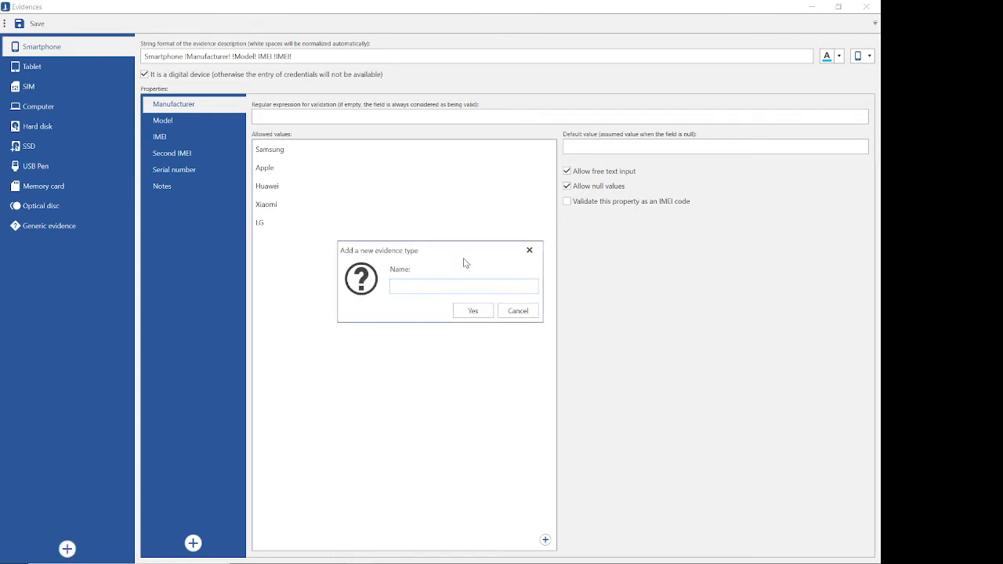
text(u)
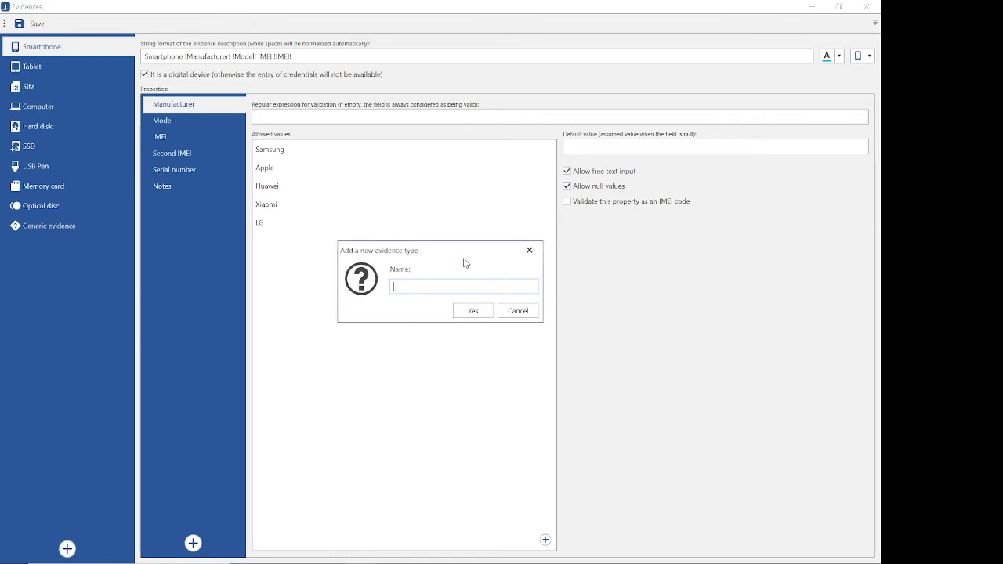
key(BackSpace)
text(gun)
click(473, 316)
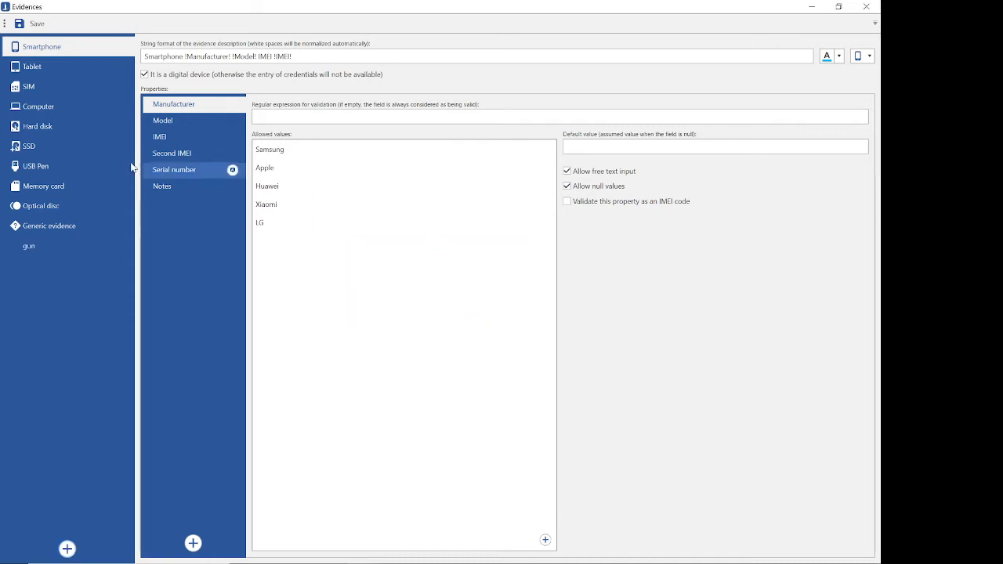
Step: Assign the scooter icon to the gun evidence type, leaving its name as it is
click(31, 246)
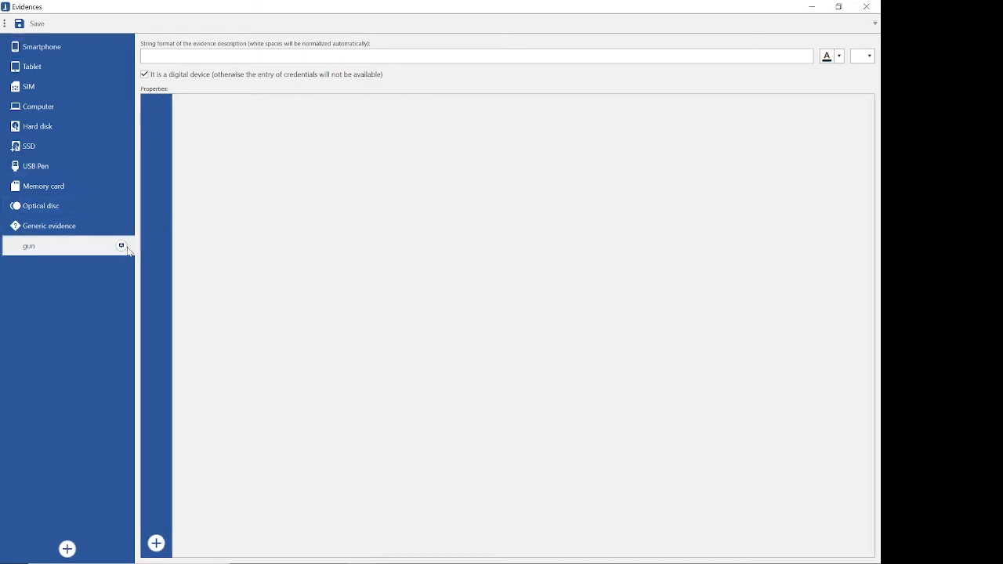
click(121, 247)
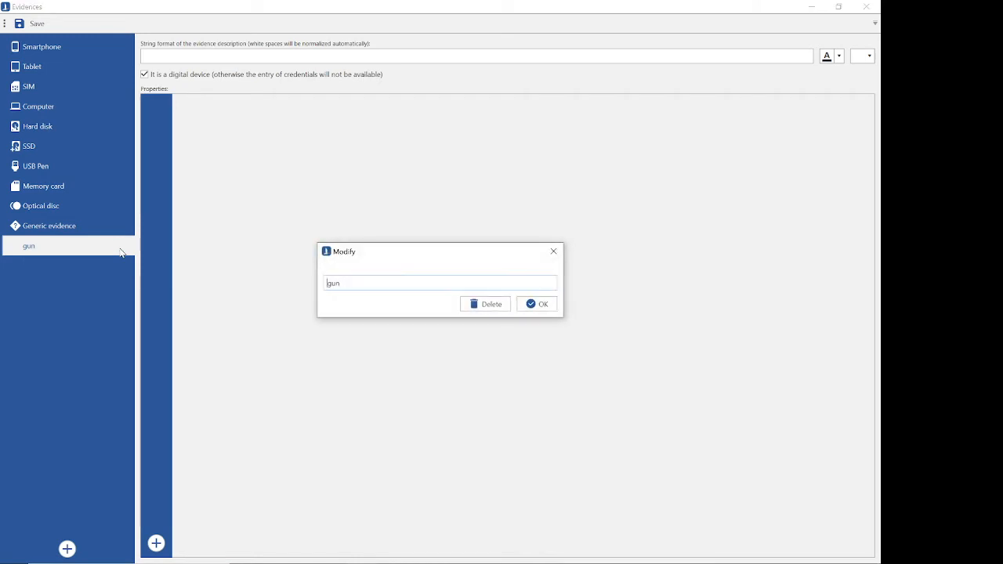
click(553, 250)
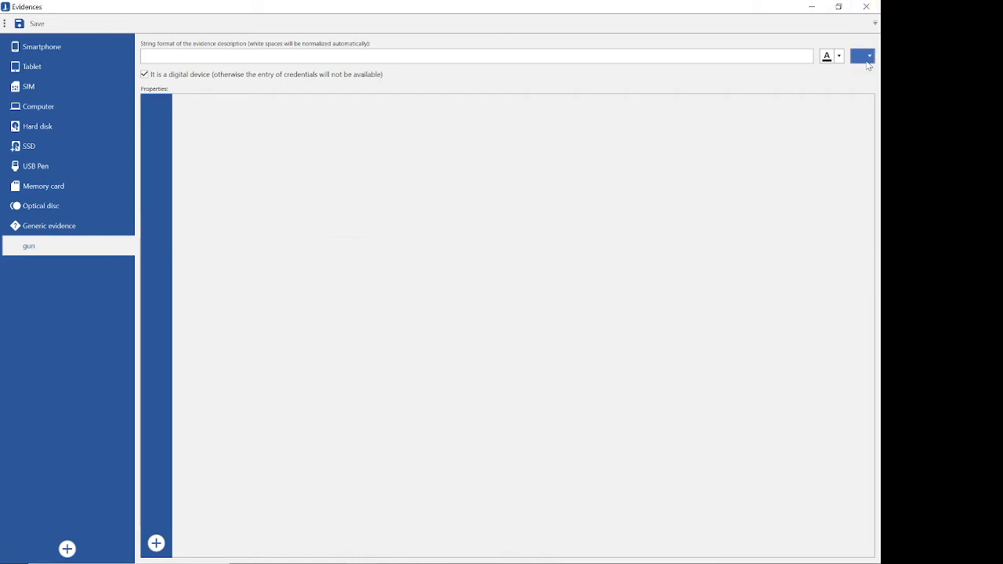
click(867, 55)
scroll(860, 94, down, 8)
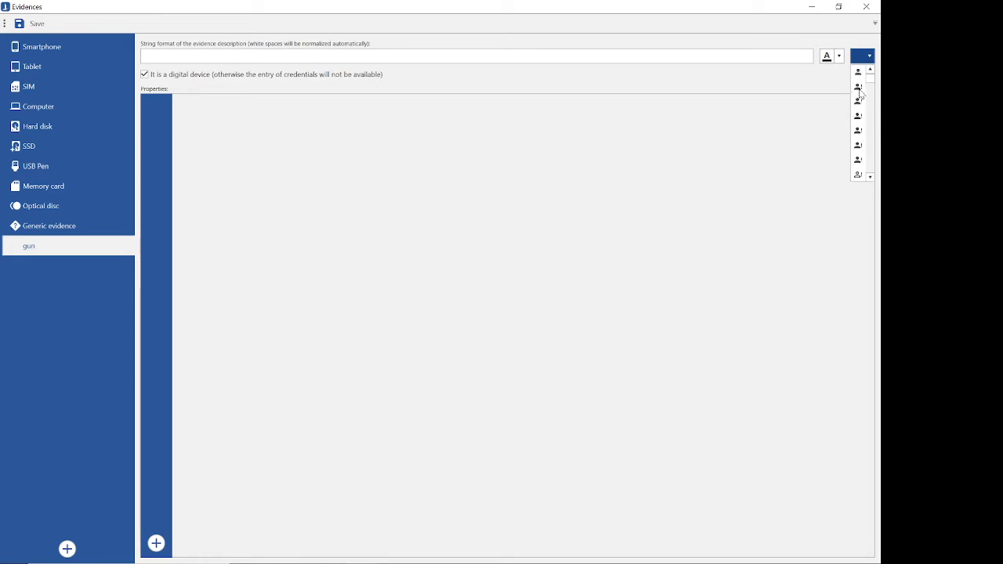
scroll(860, 102, down, 6)
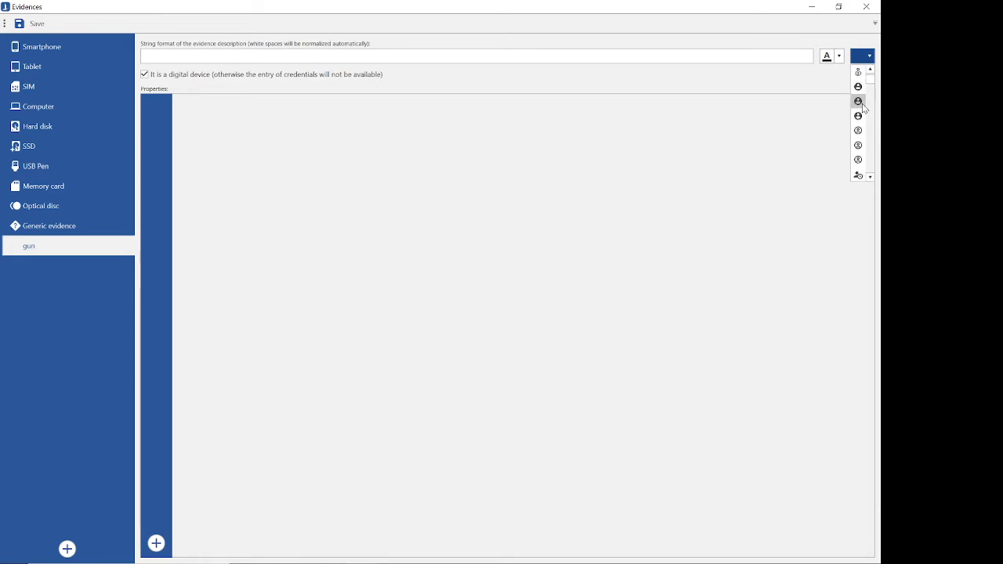
scroll(863, 109, down, 8)
scroll(862, 109, down, 4)
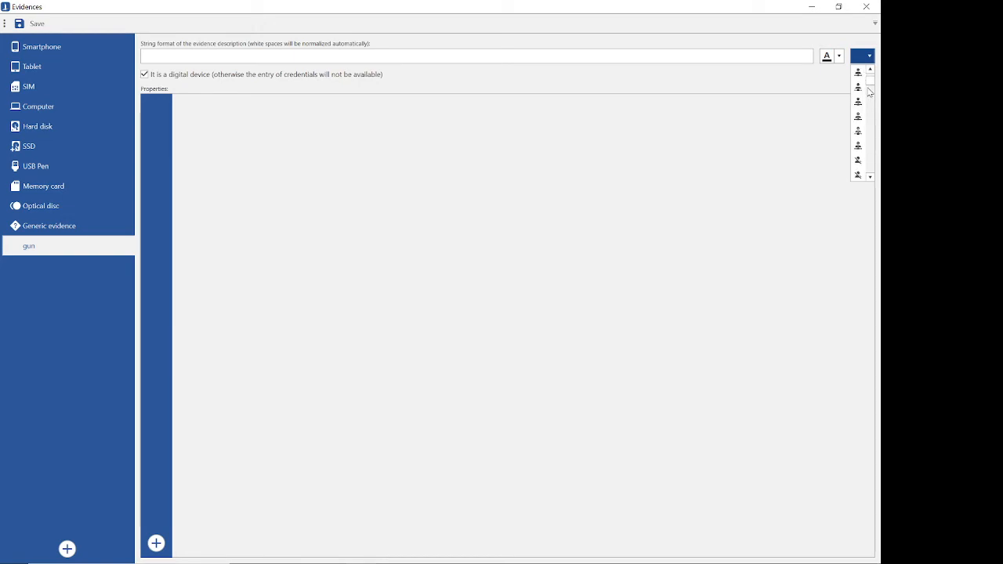
drag(871, 83, 873, 142)
click(858, 130)
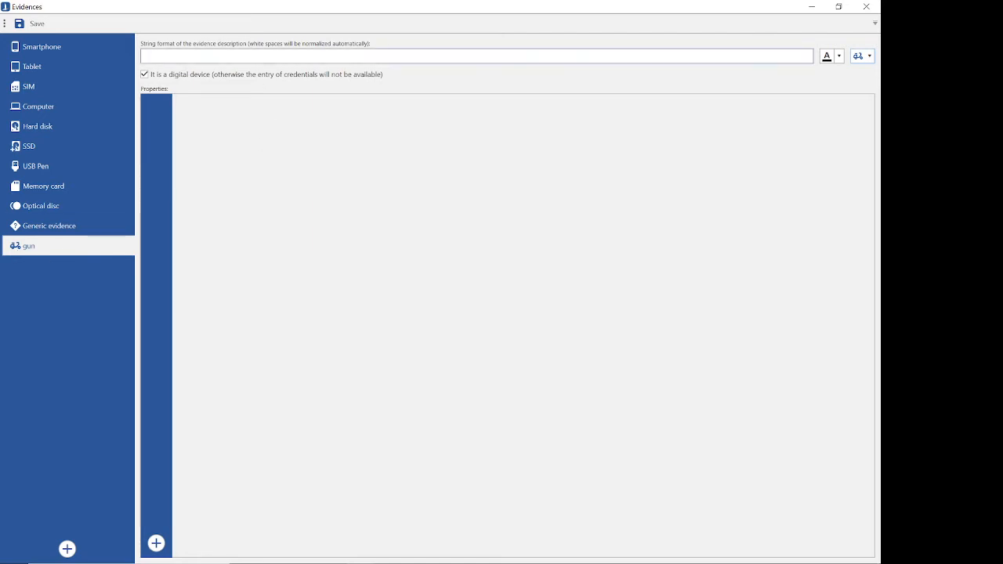
Step: Add the properties "Caliber" and "Color" to the gun evidence type and show the Caliber property's settings
click(157, 544)
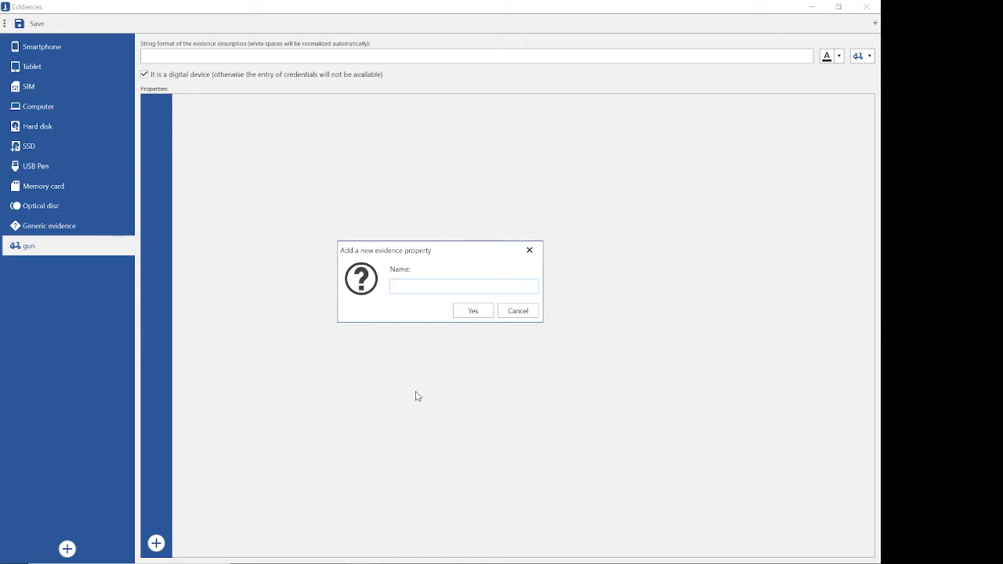
text(Caliber)
key(Return)
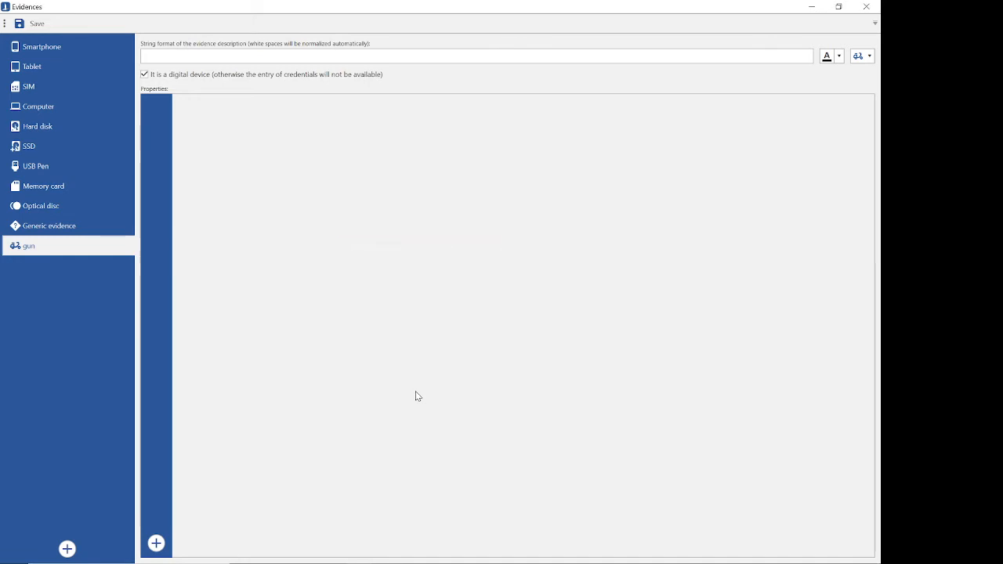
click(192, 544)
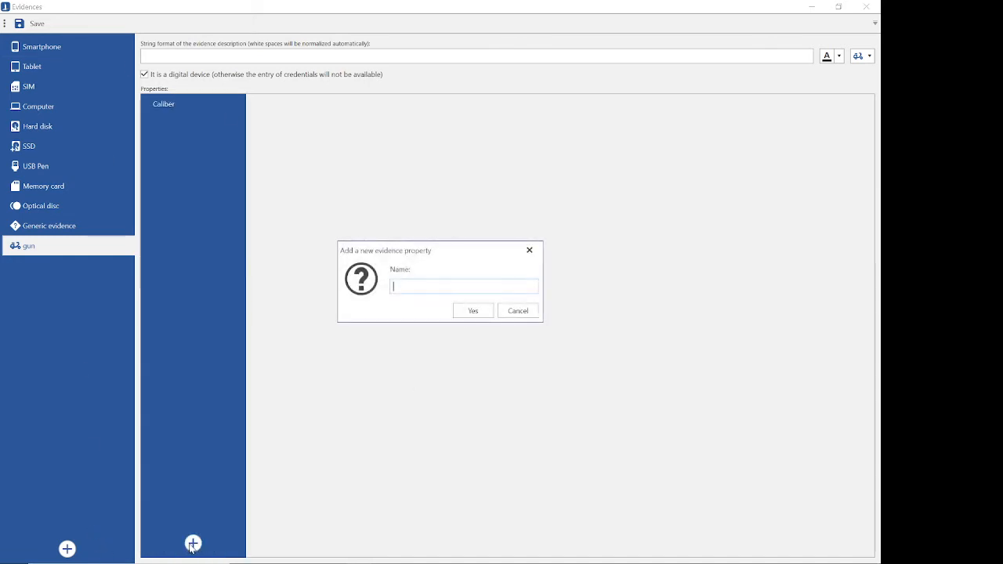
text(Color)
key(Return)
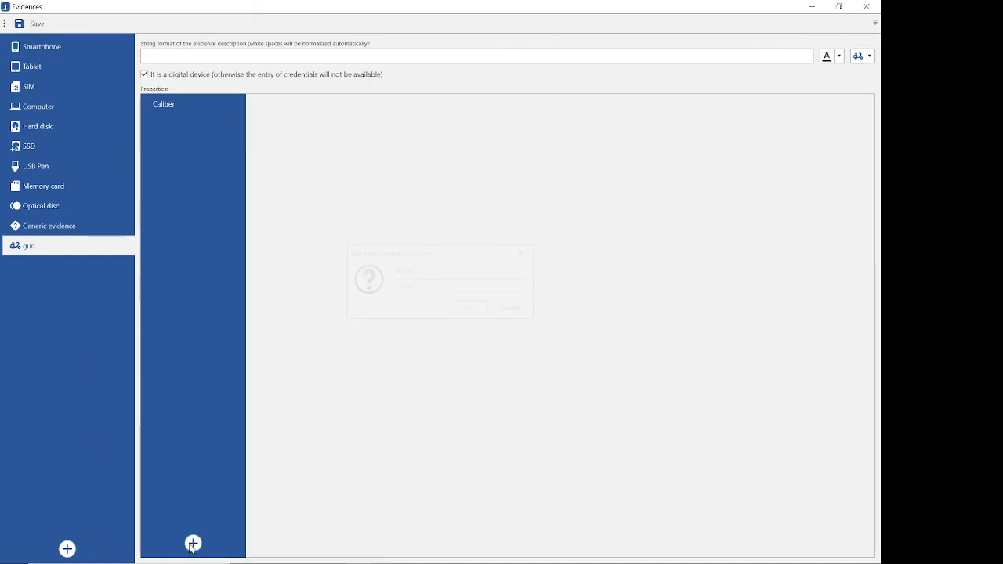
click(158, 103)
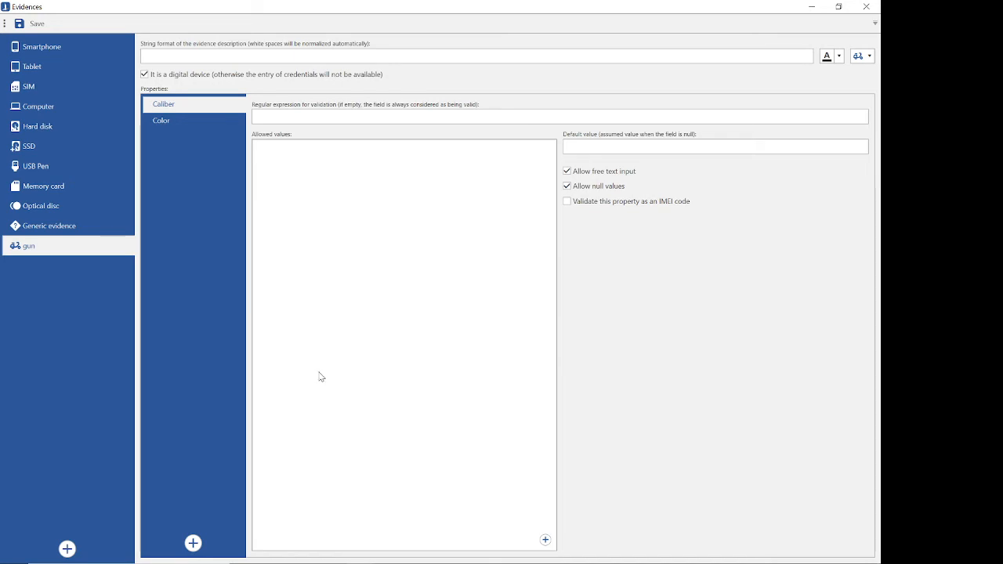
Step: Examine the Smartphone evidence type's Manufacturer, Model, IMEI and Second IMEI properties, including the edit form for the allowed manufacturer LG
click(35, 54)
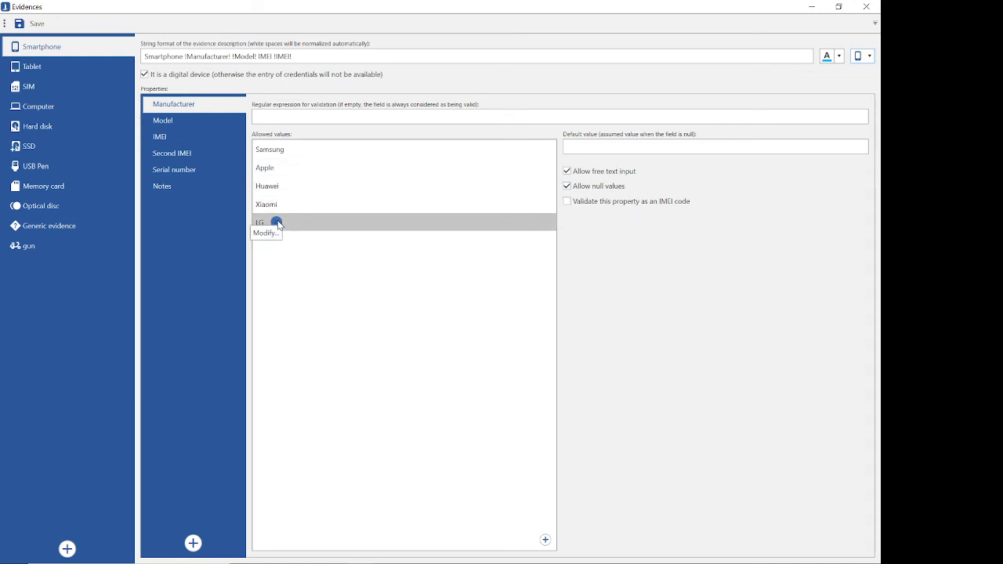
click(275, 223)
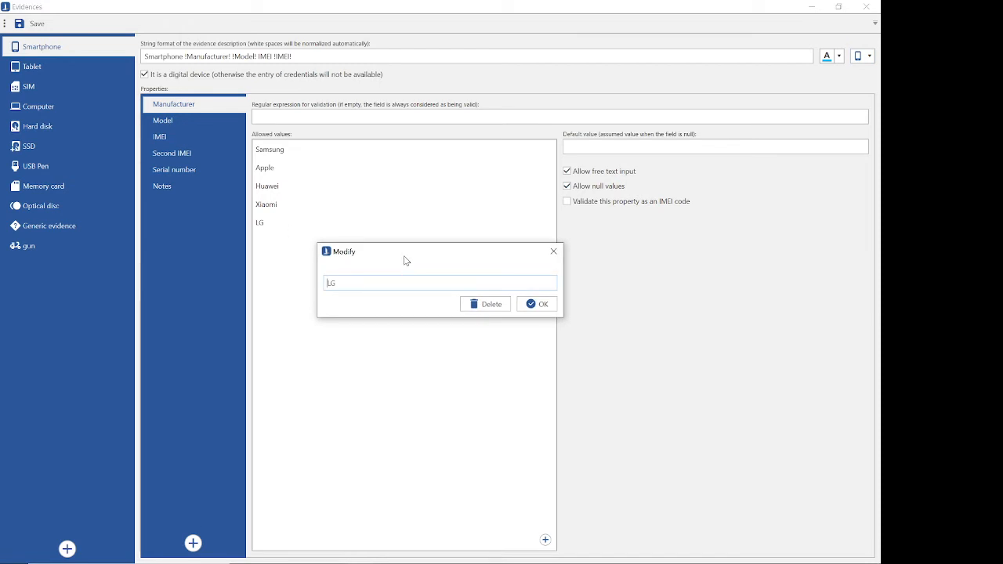
click(553, 251)
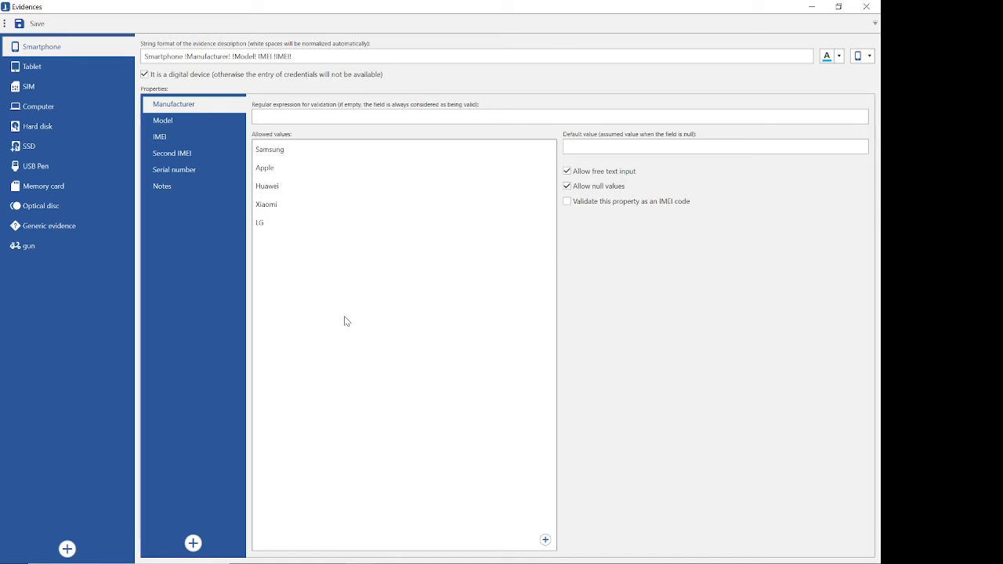
click(181, 122)
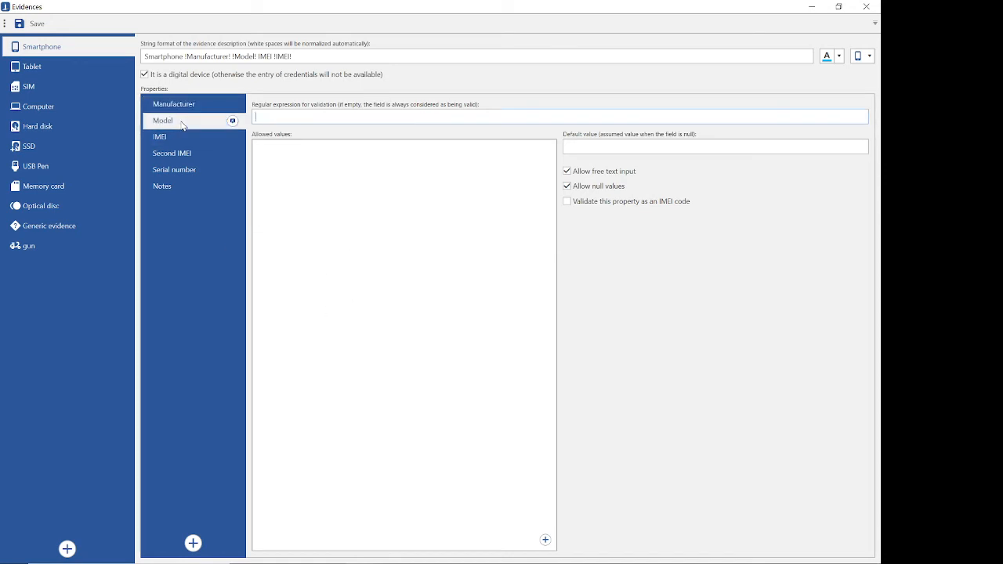
click(168, 140)
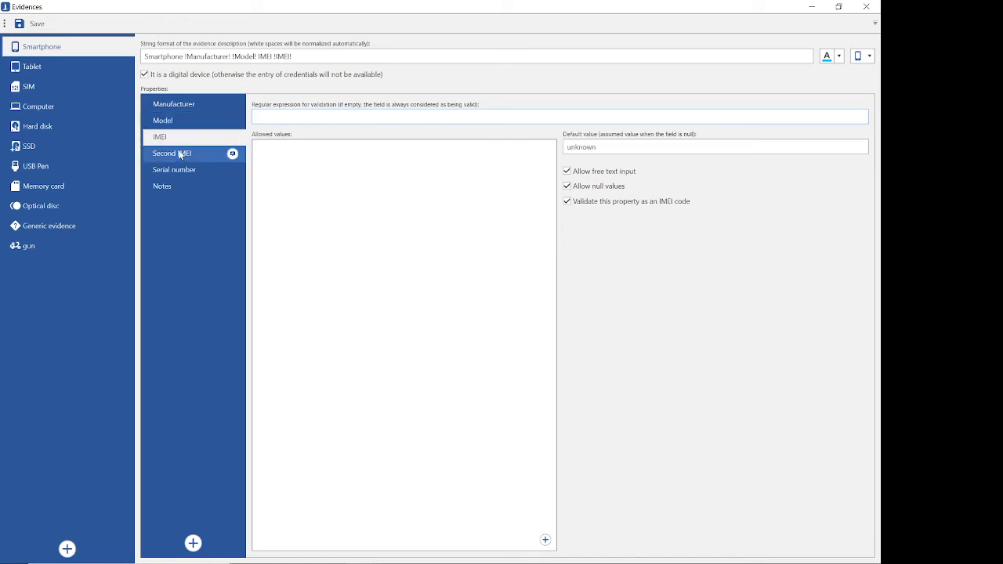
click(181, 155)
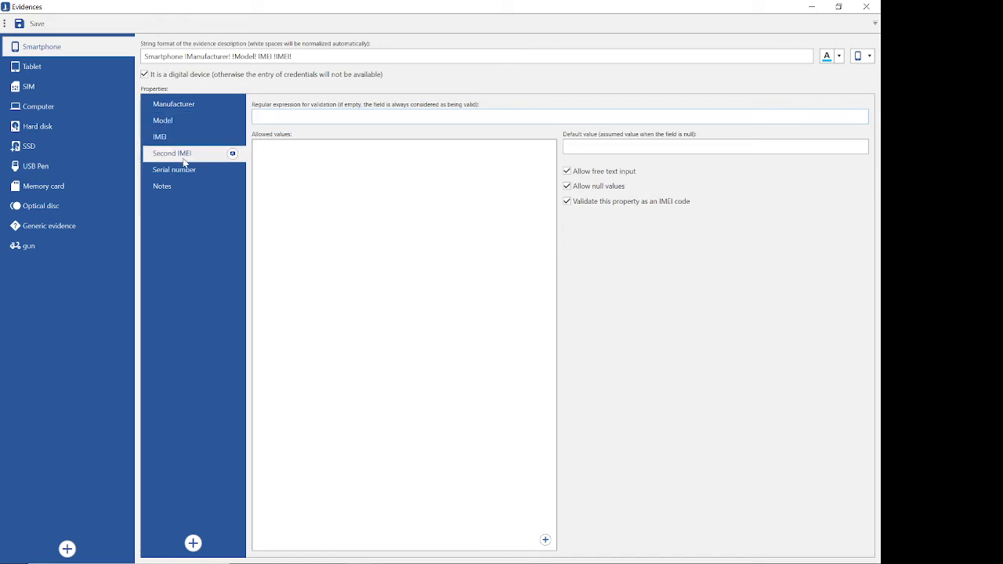
Step: Review the Smartphone type's Serial number, Notes and Manufacturer properties, and close the evidence settings without saving the changes
click(189, 172)
click(169, 188)
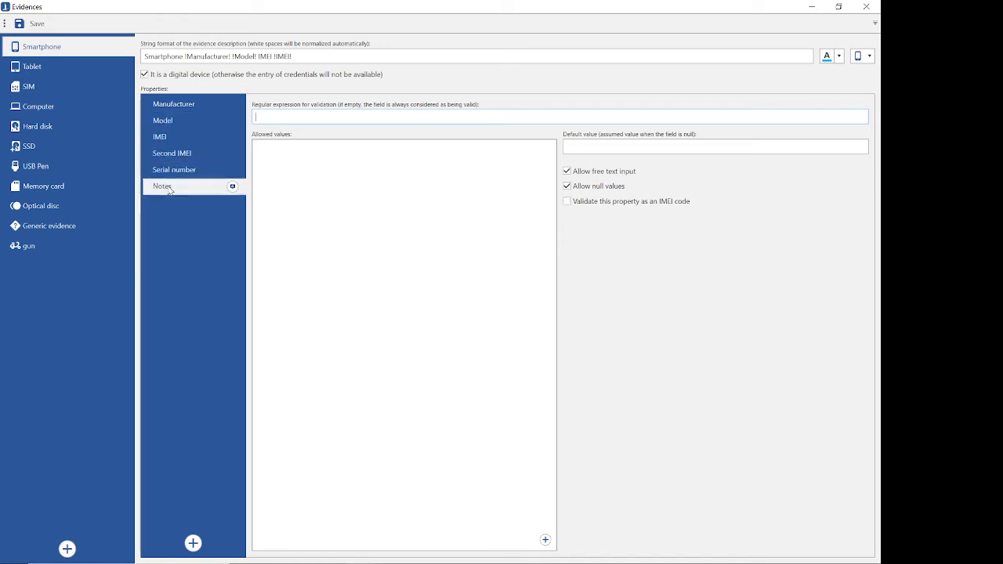
click(185, 103)
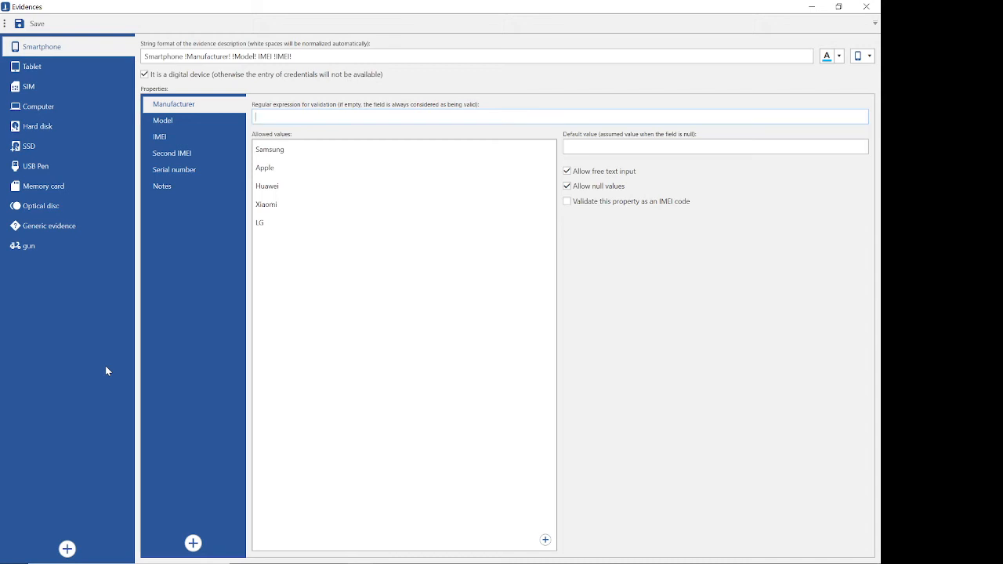
click(866, 6)
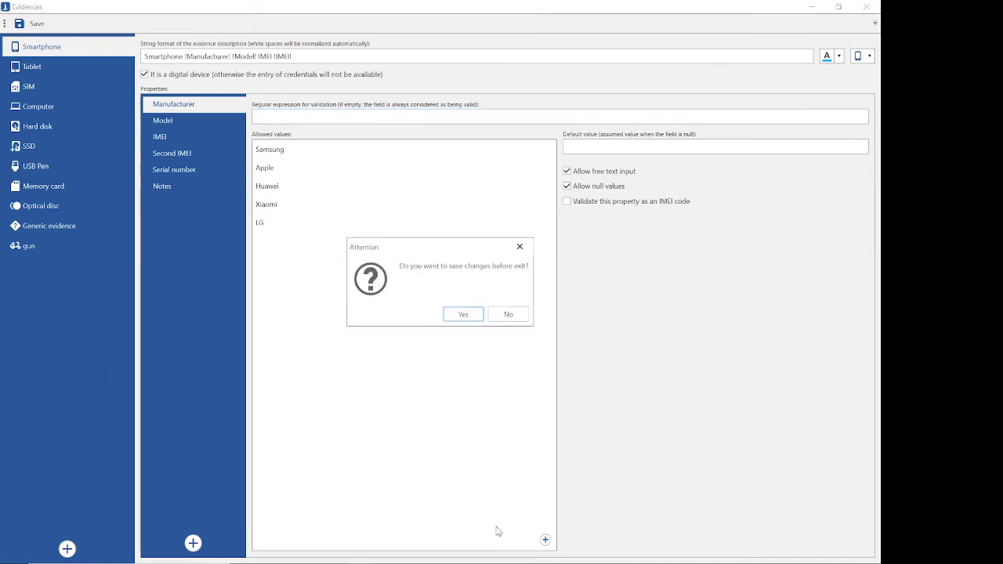
click(524, 316)
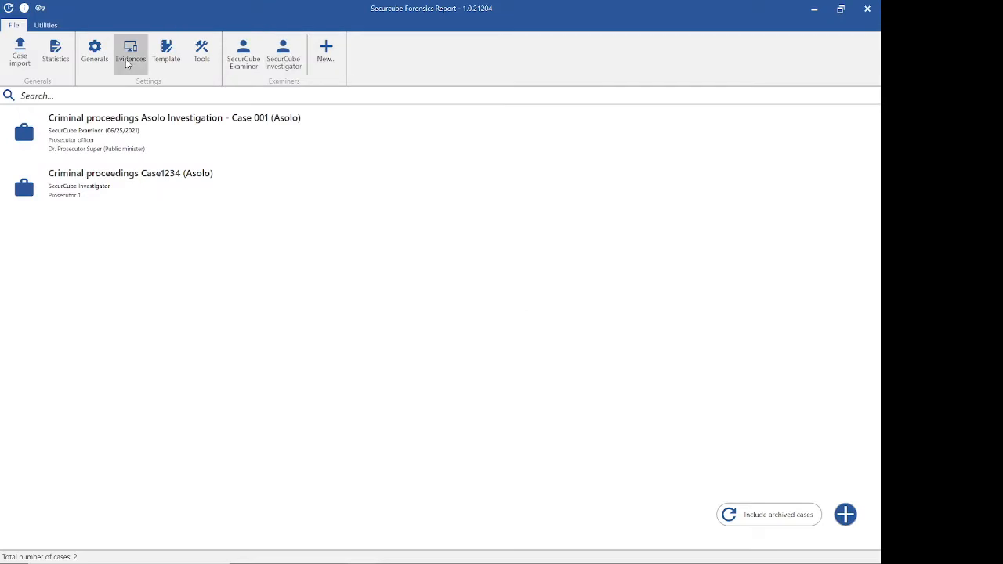
Step: Open the tools settings in full size, read through the Cellebrite UFED description and close it without saving
click(204, 55)
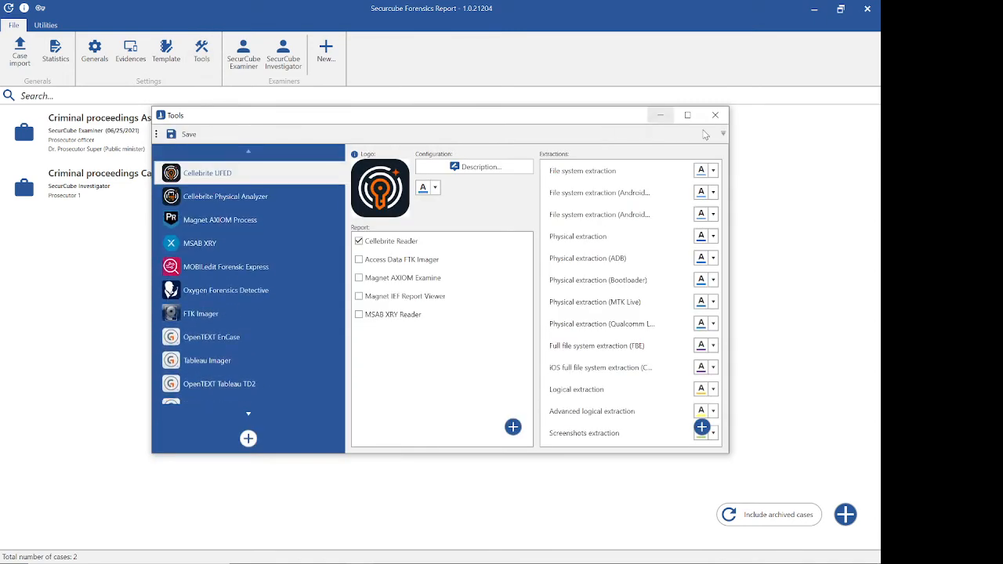
click(687, 115)
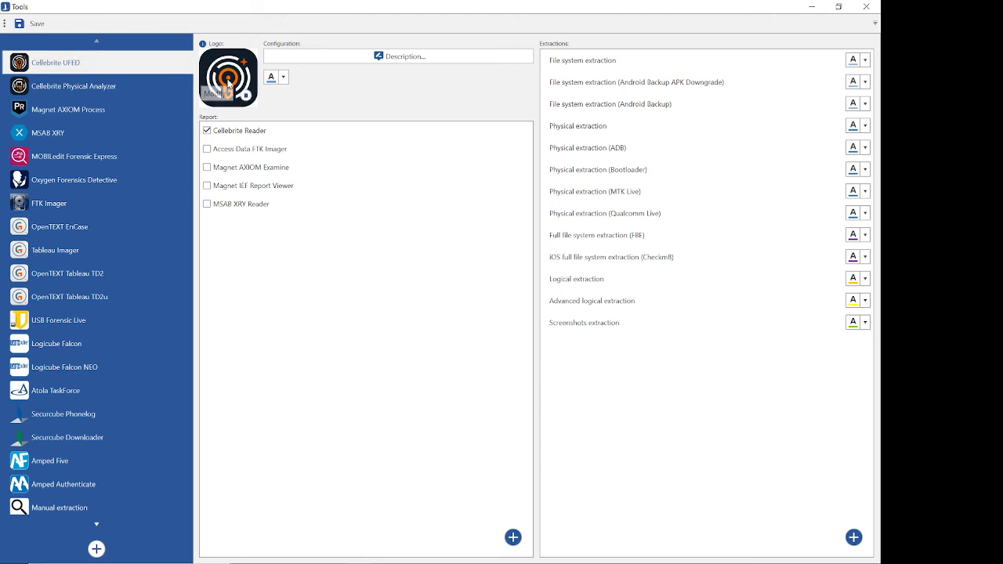
click(442, 64)
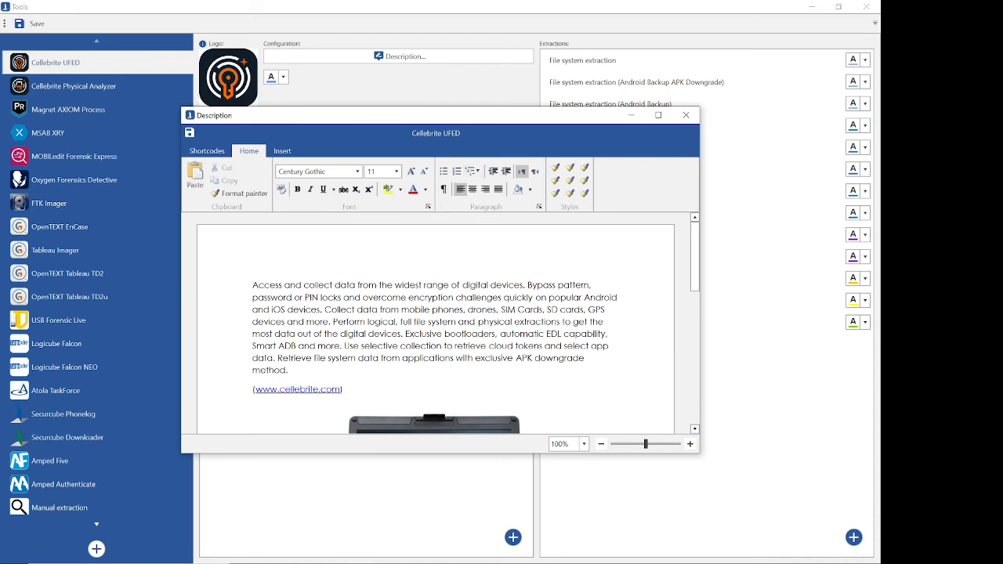
scroll(388, 285, down, 3)
scroll(388, 286, up, 3)
click(686, 115)
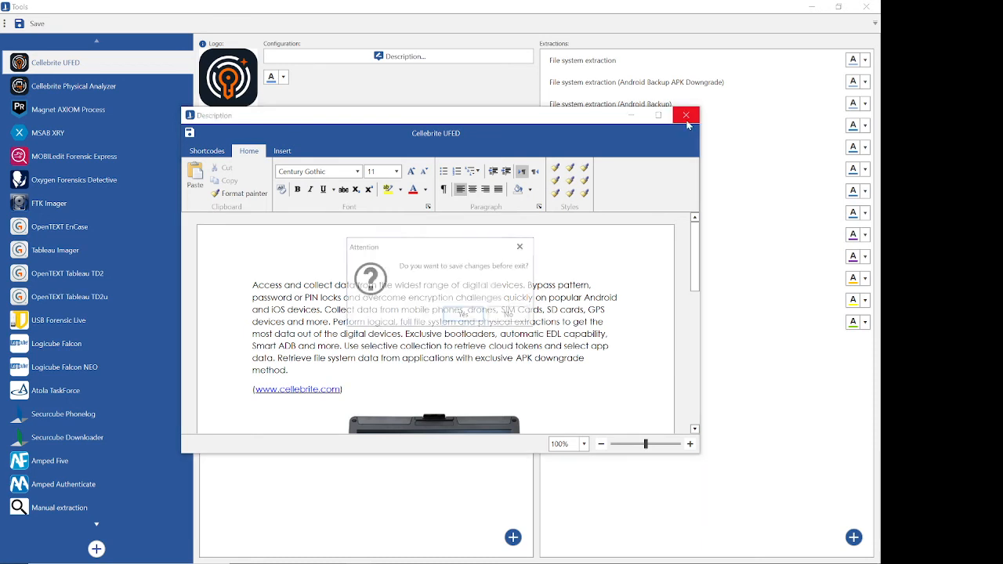
click(506, 316)
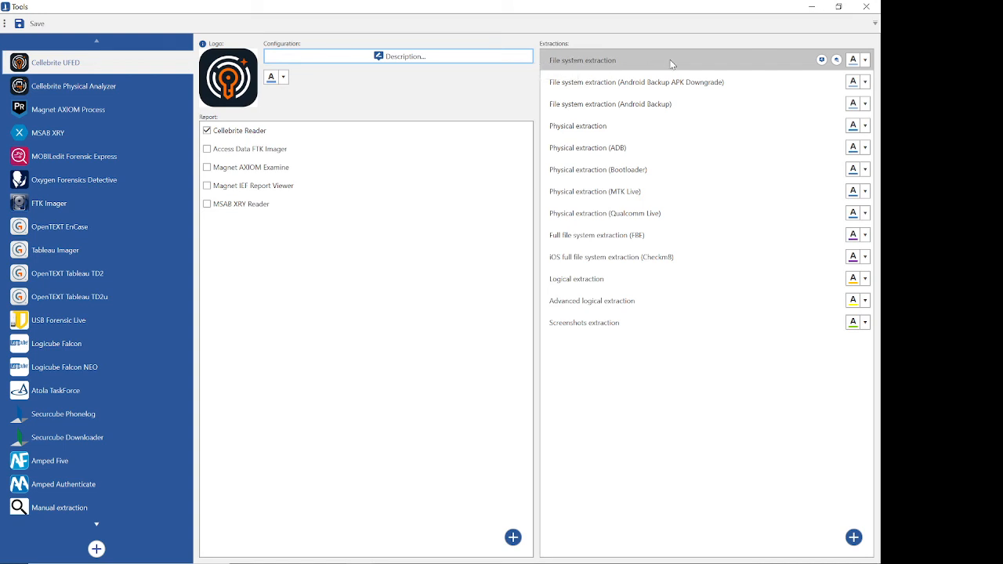
Step: Examine the name form and the automatic recognition configuration of Cellebrite UFED's File system extraction, including its regular expressions and date formats
click(821, 60)
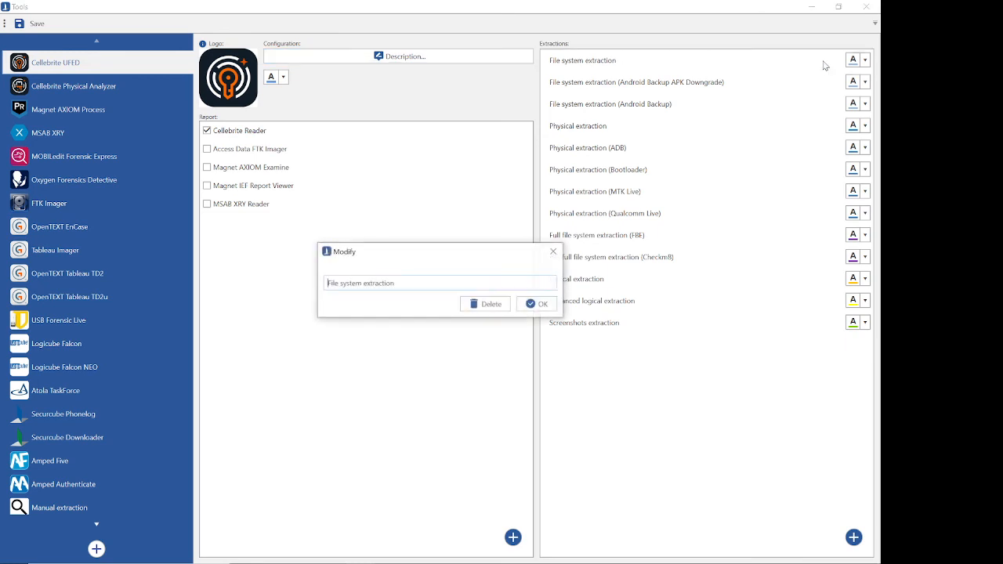
click(553, 252)
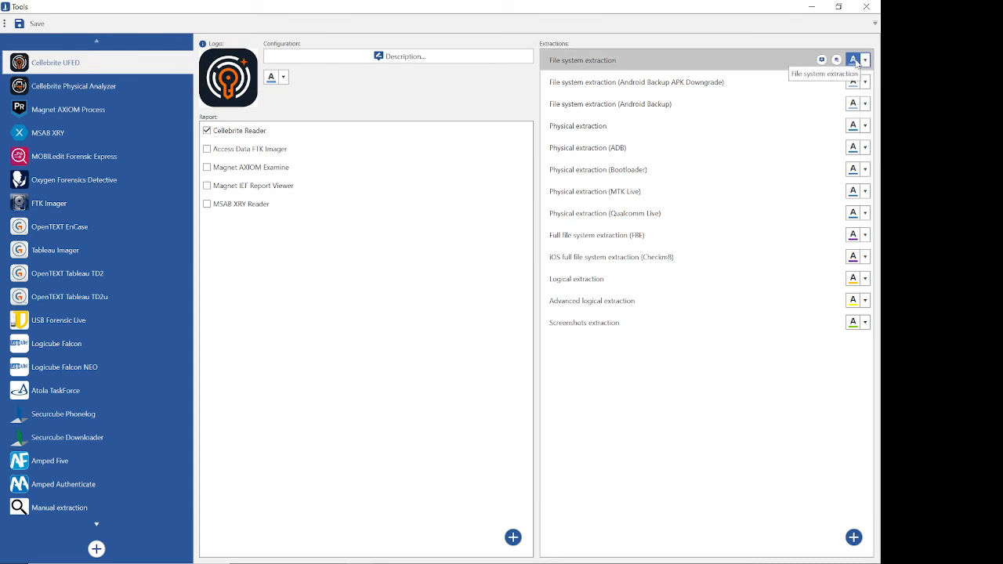
click(836, 62)
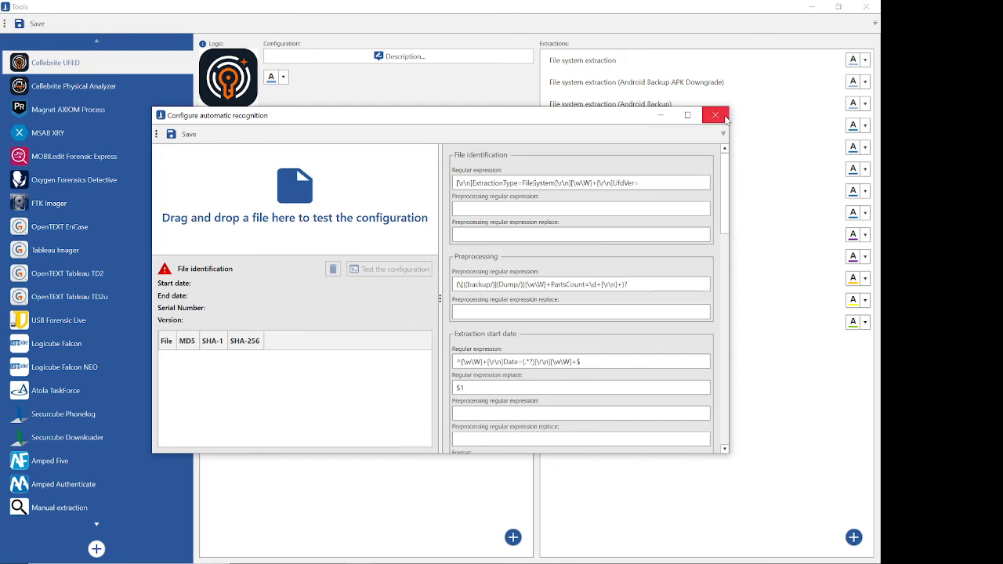
click(688, 115)
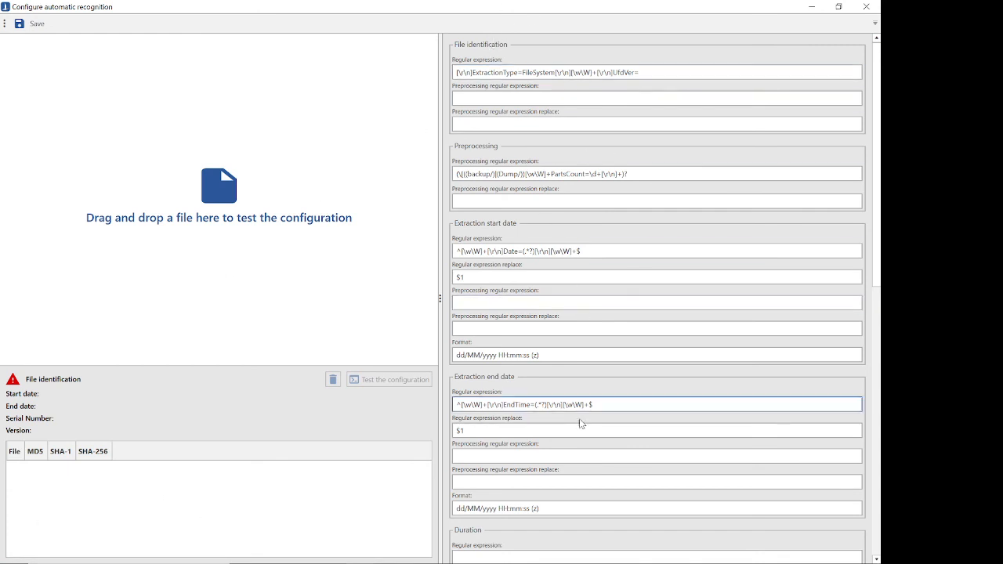
scroll(571, 243, down, 3)
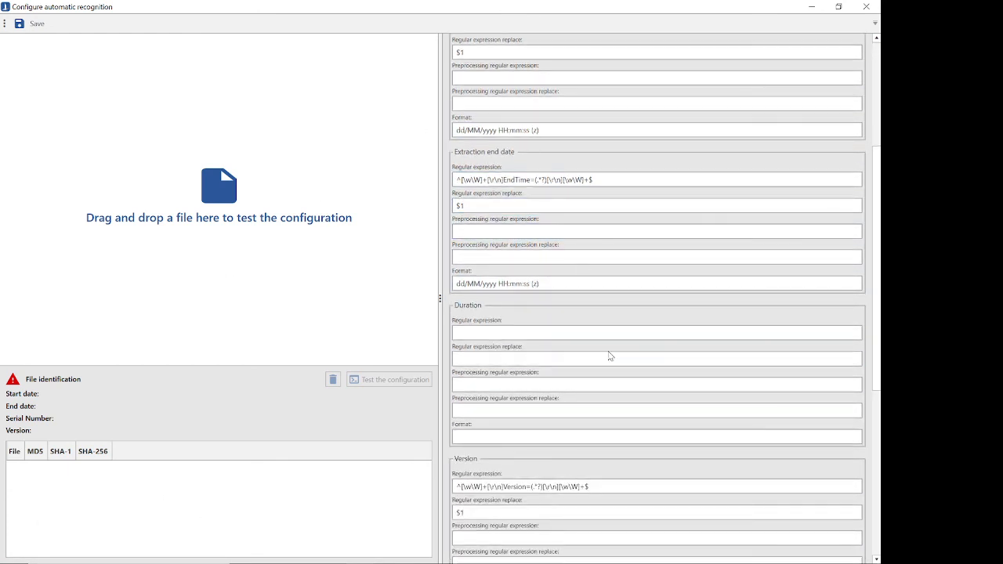
scroll(611, 376, down, 4)
scroll(653, 453, down, 1)
scroll(596, 461, up, 7)
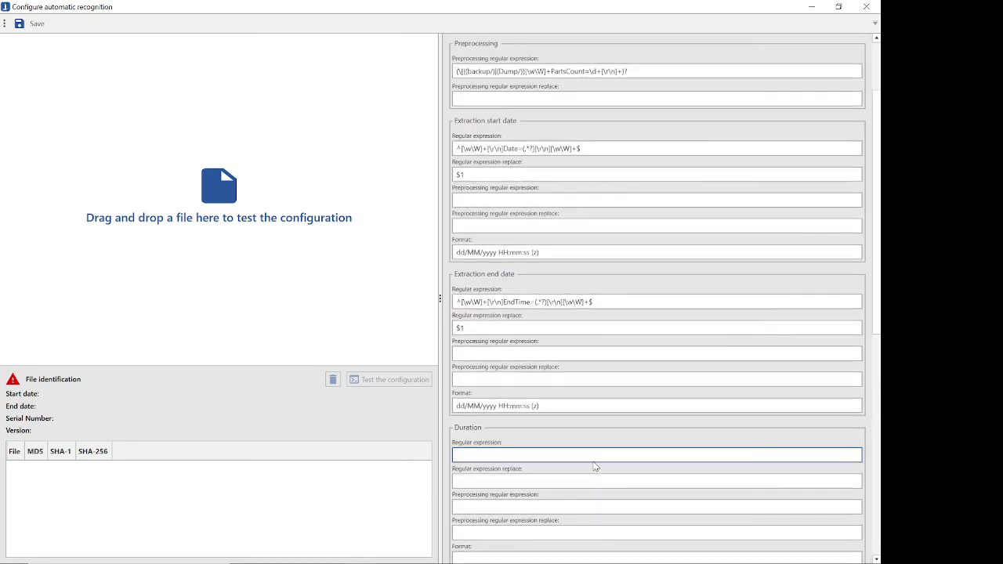
scroll(595, 466, up, 2)
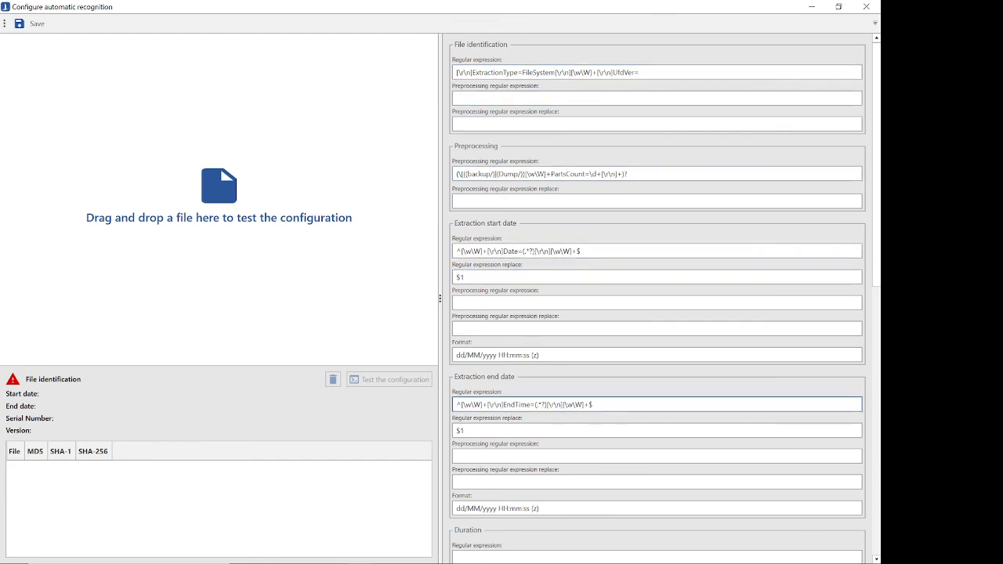
scroll(562, 415, down, 5)
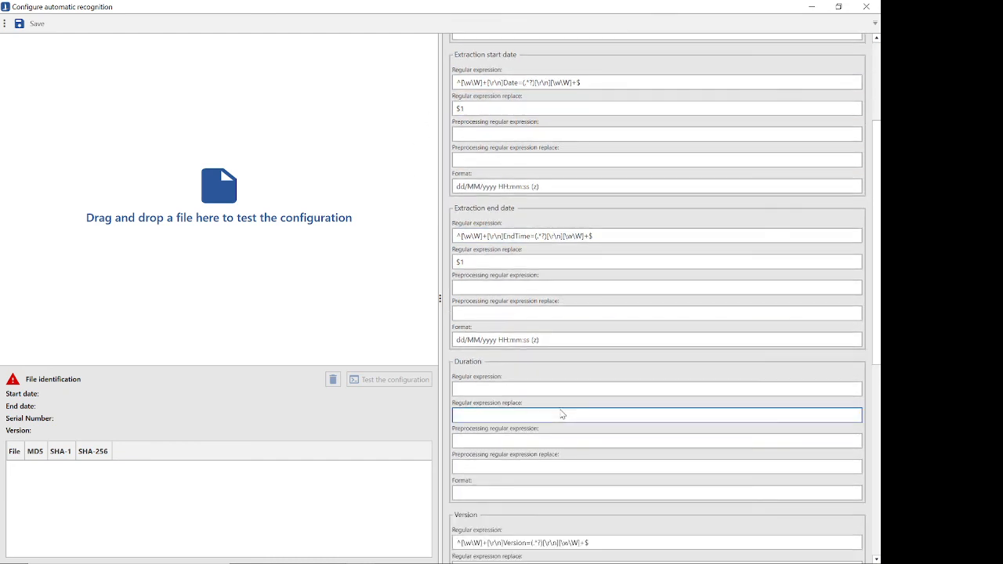
scroll(561, 416, up, 5)
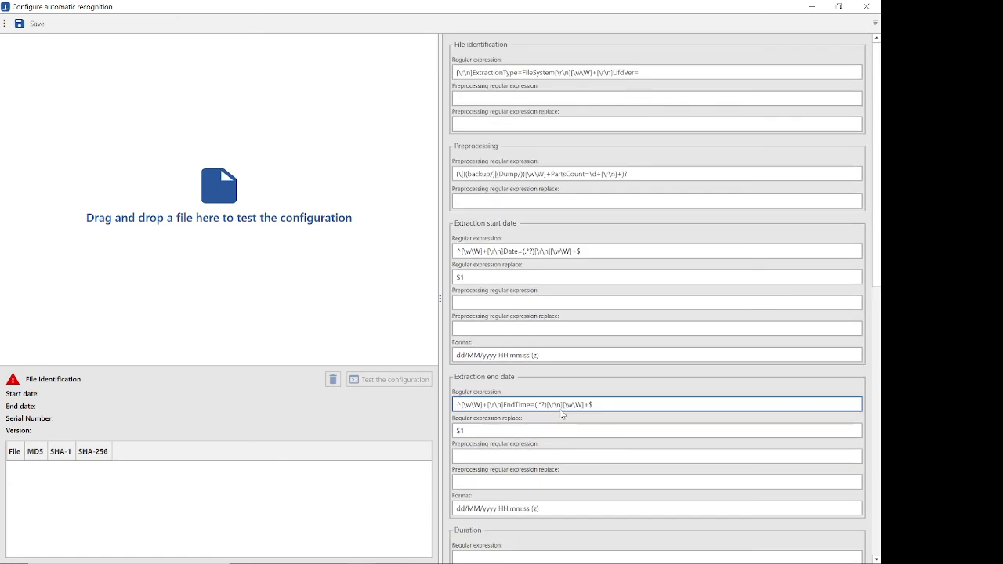
click(866, 6)
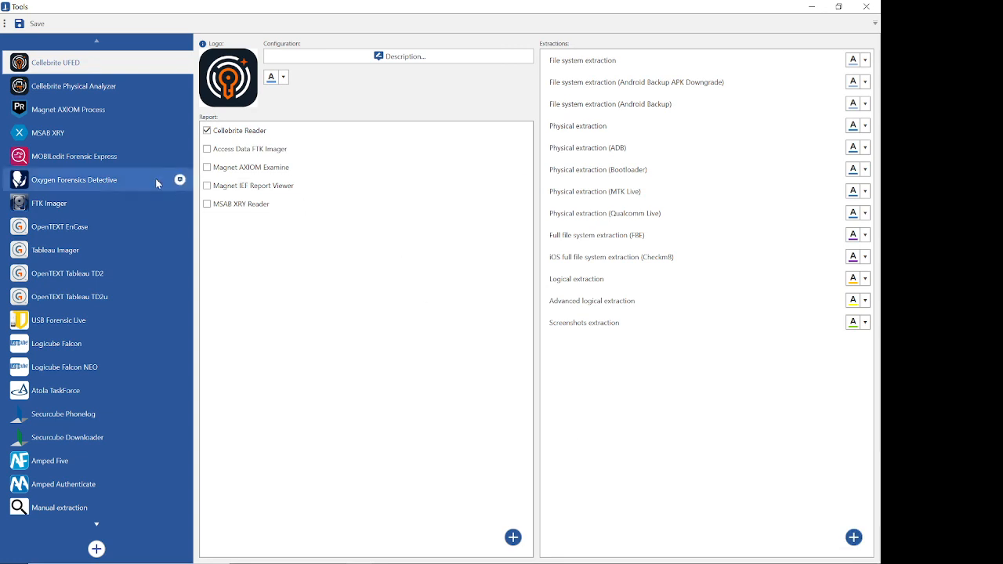
Step: View the form for adding a new instrumentation, cancel it and close the tools settings without saving
click(97, 549)
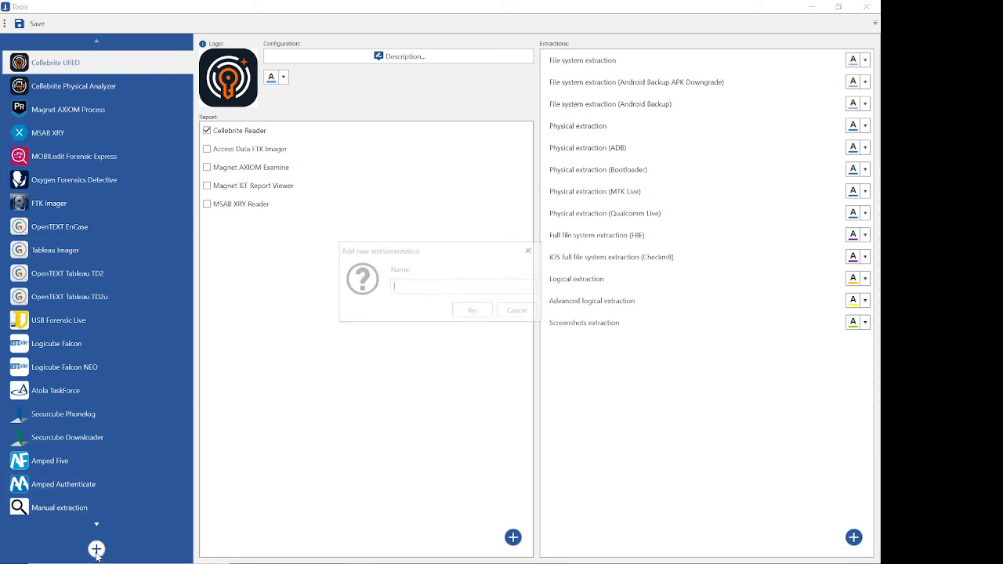
click(530, 252)
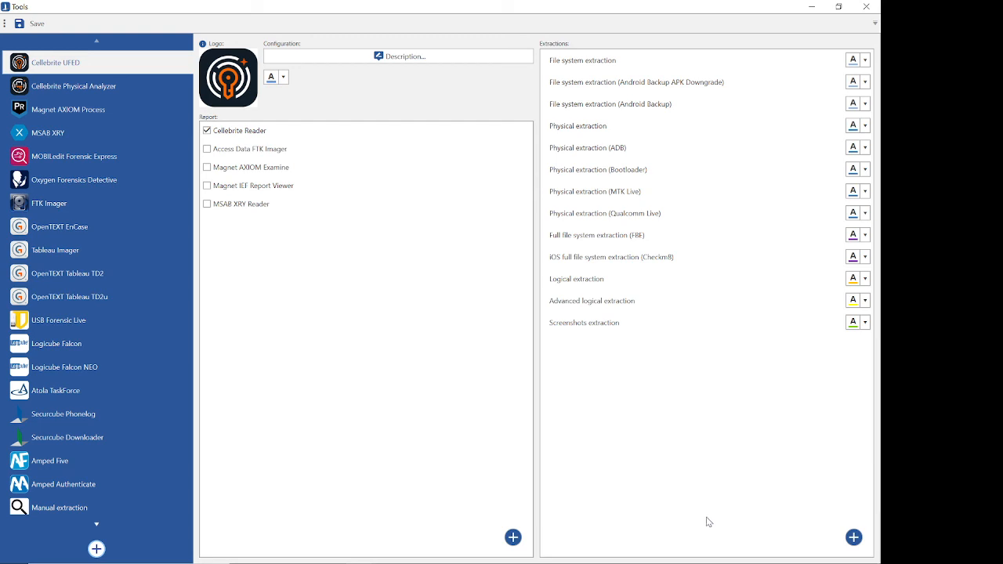
click(867, 7)
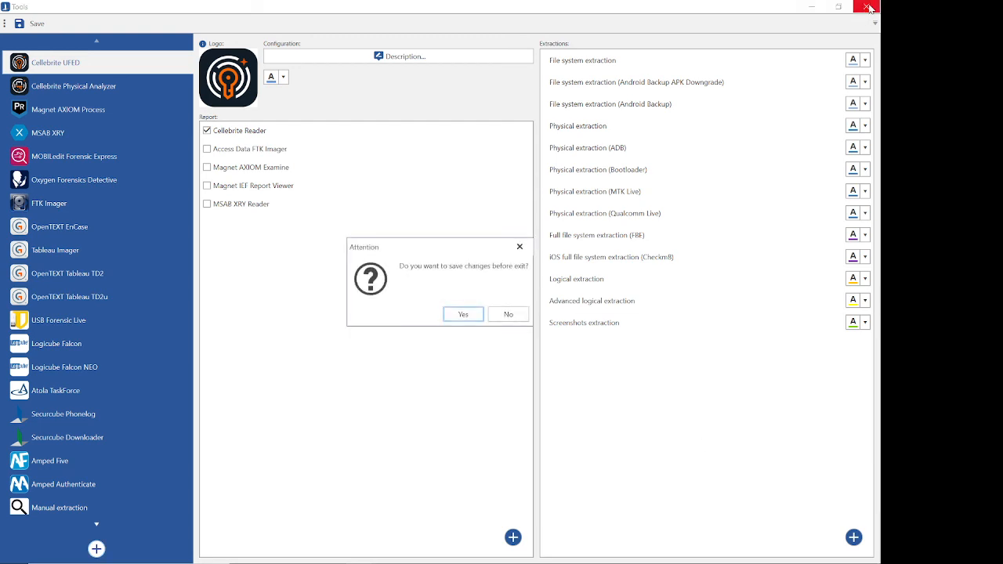
click(506, 313)
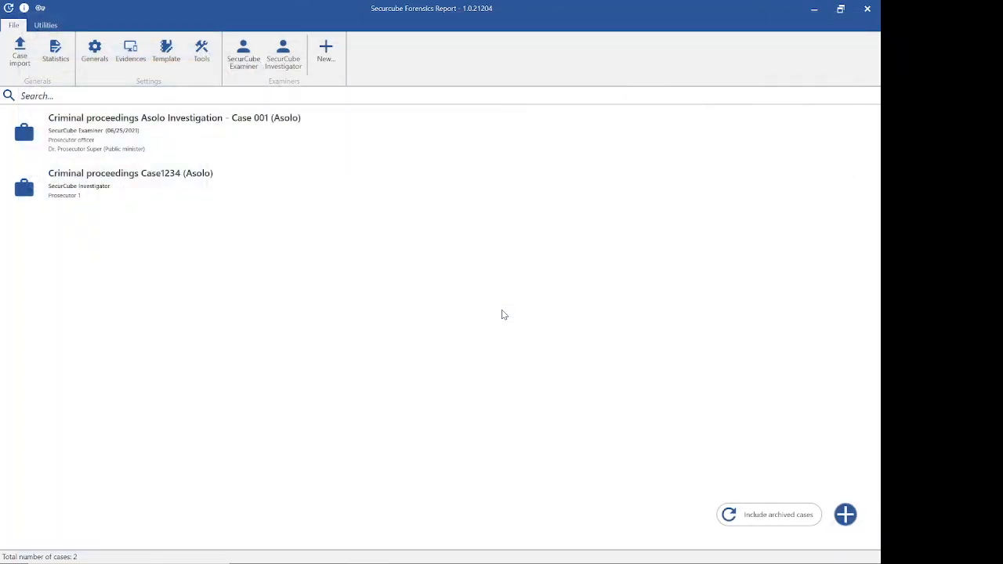